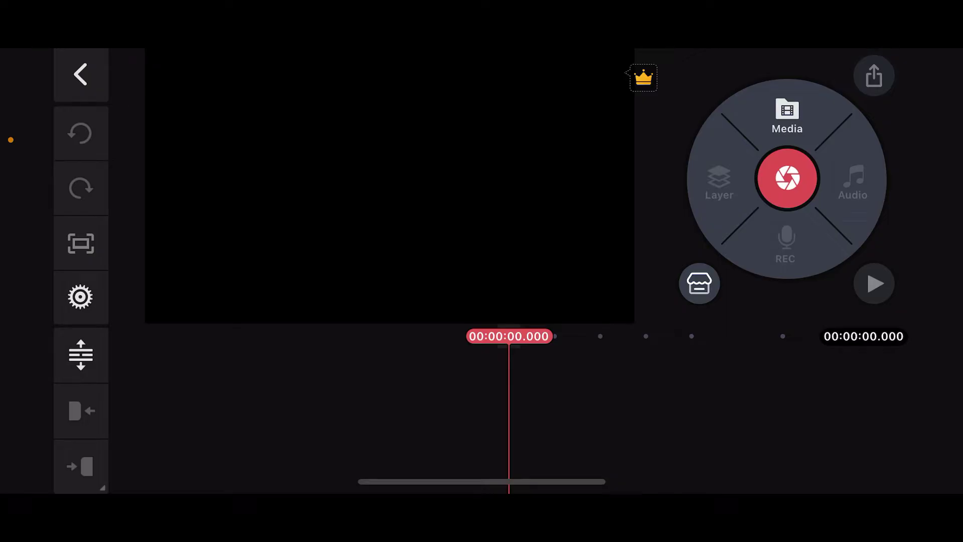
- Add the 00:13 Pixabay clip of an open book on the beach to the timeline
click(786, 117)
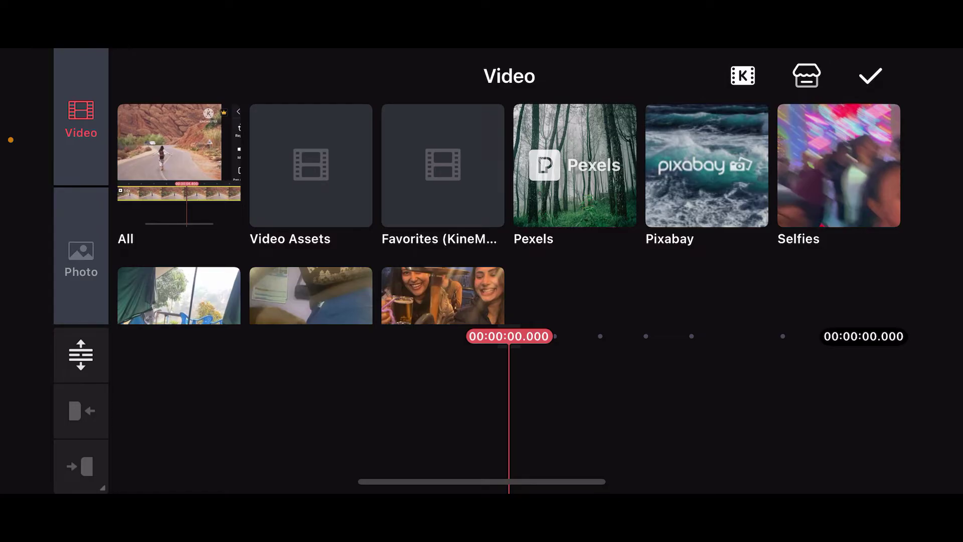
click(706, 165)
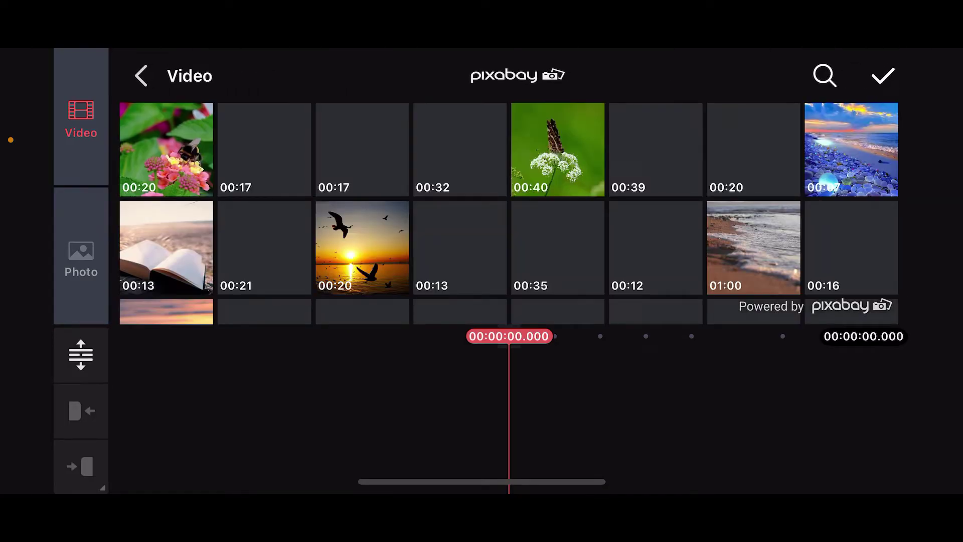
click(142, 75)
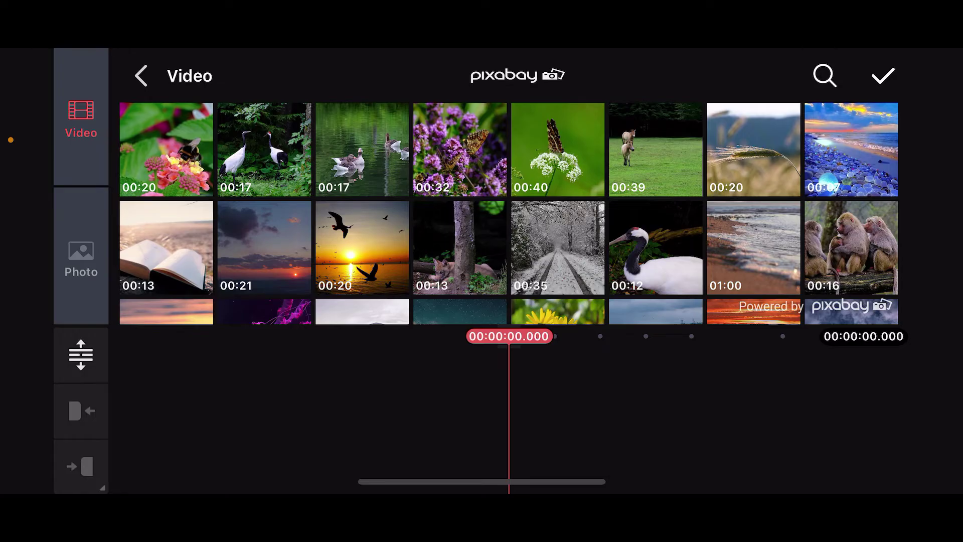
scroll(509, 214, down, 2)
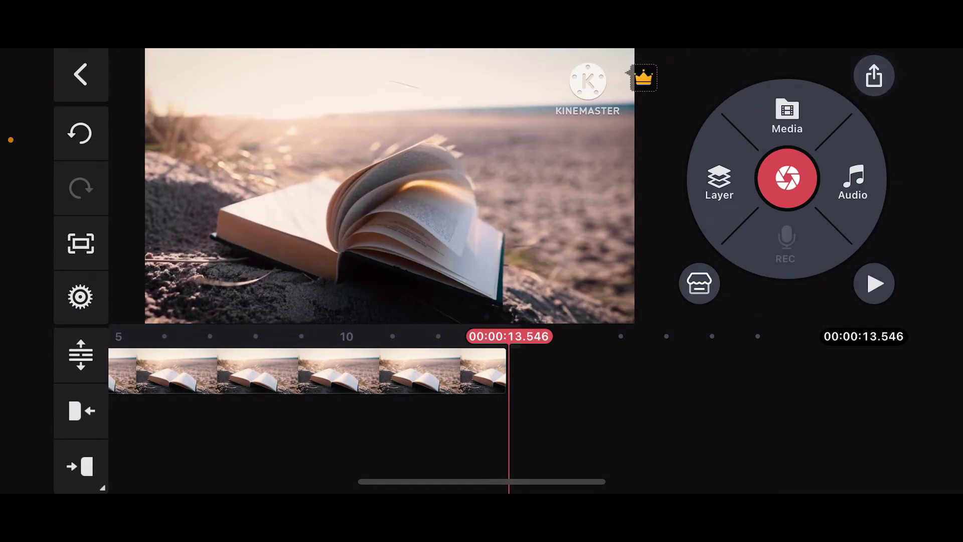
- Scrub the timeline to about 00:00:07.2, where the book's pages fan open
mouse_move(188, 370)
mouse_down()
mouse_move(742, 371)
mouse_move(608, 370)
mouse_up()
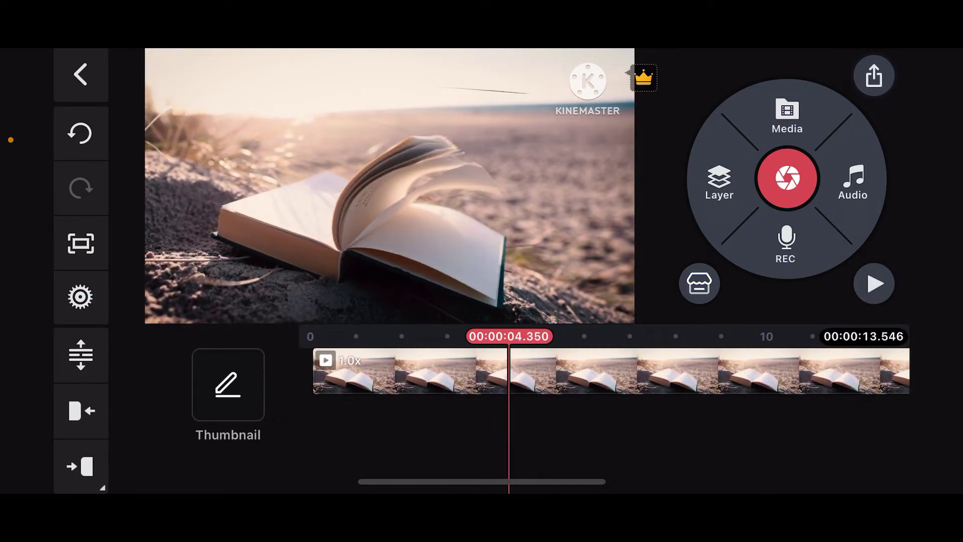
mouse_move(608, 370)
mouse_down()
mouse_move(458, 371)
mouse_move(491, 370)
mouse_move(468, 370)
mouse_up()
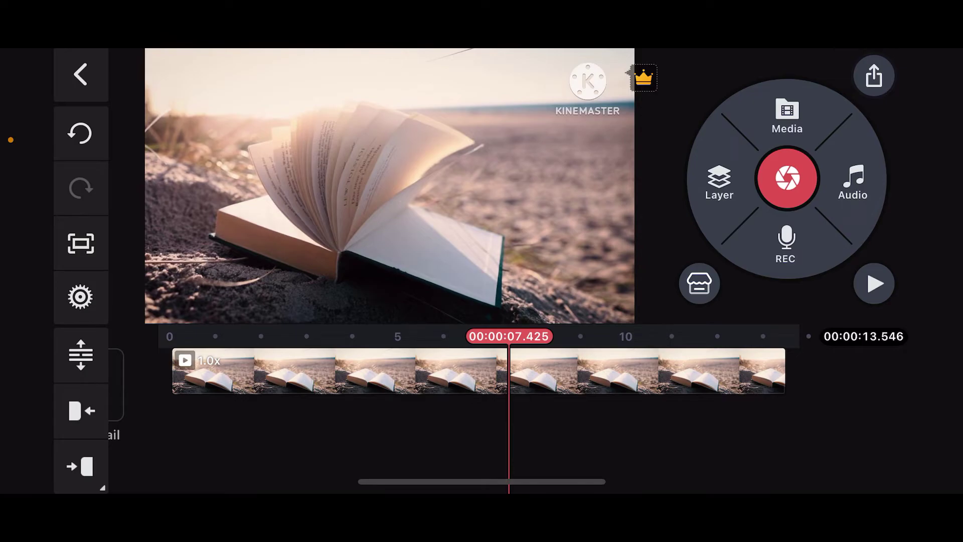
scroll(481, 370, down, 2)
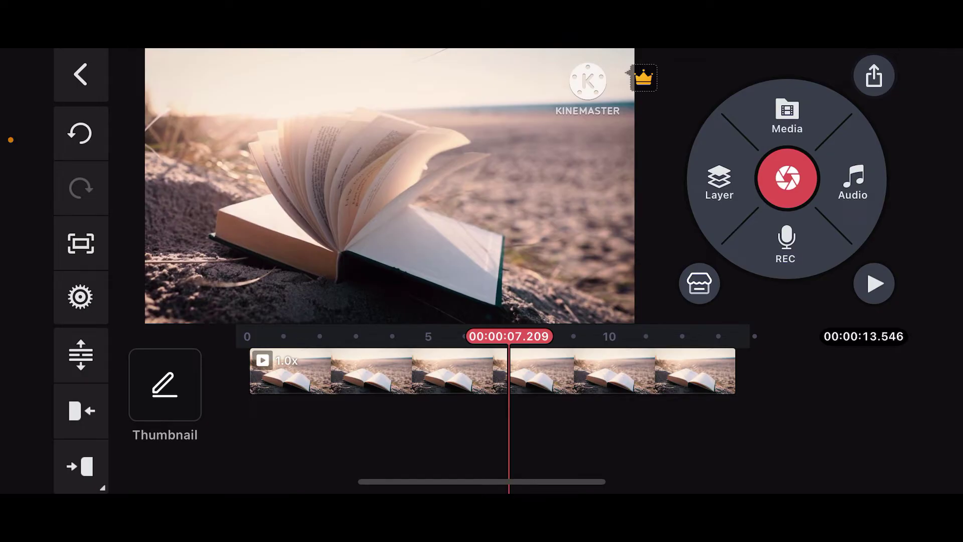
- Capture the 7.2-second book frame as the project thumbnail, then scrub past 11 seconds
click(80, 242)
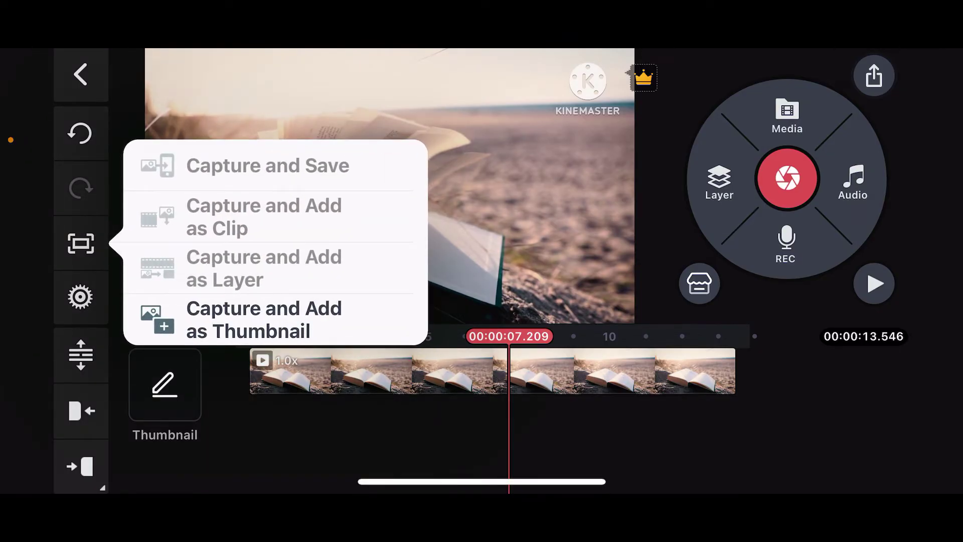
click(263, 320)
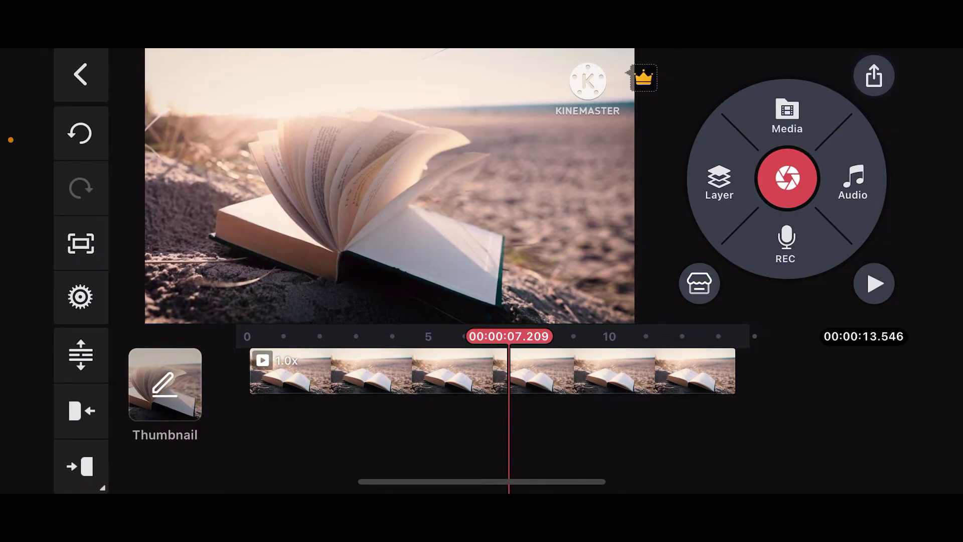
mouse_move(451, 371)
mouse_down()
mouse_move(607, 371)
mouse_move(304, 371)
mouse_move(454, 371)
mouse_up()
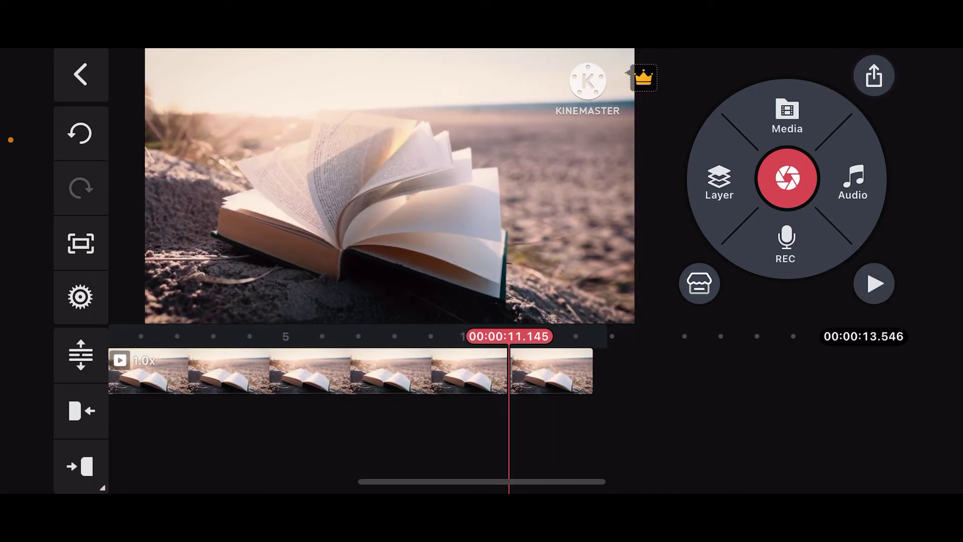
- Save the project as a video at FHD 1080p and 30 fps
click(873, 75)
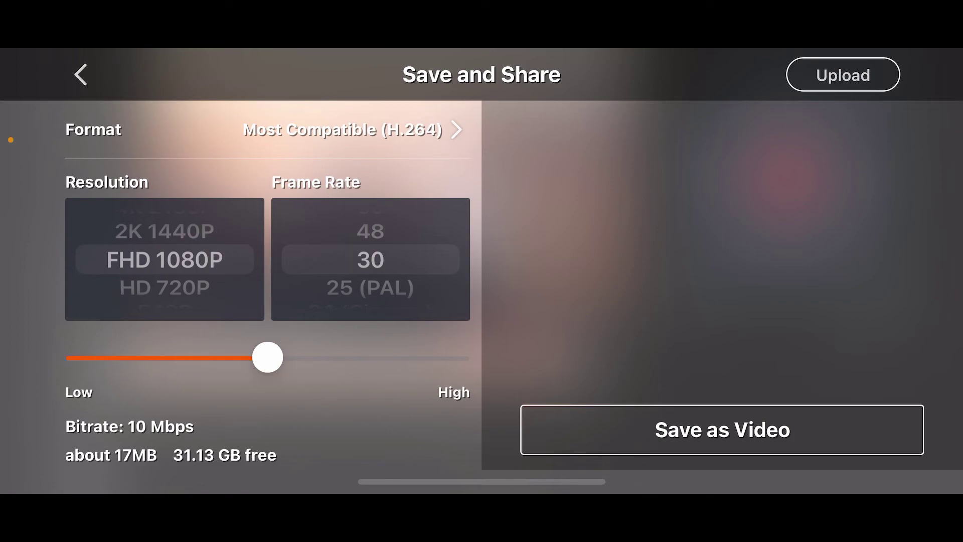
click(722, 429)
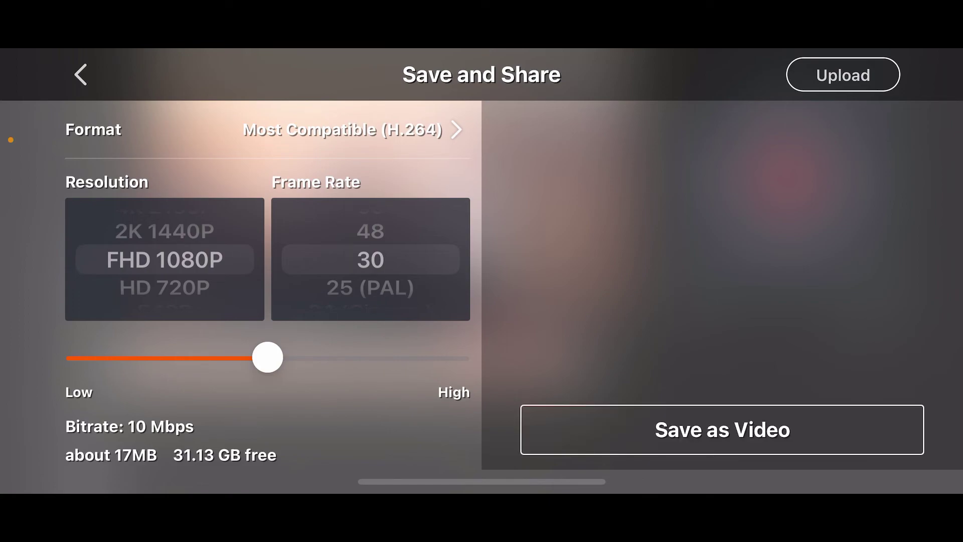